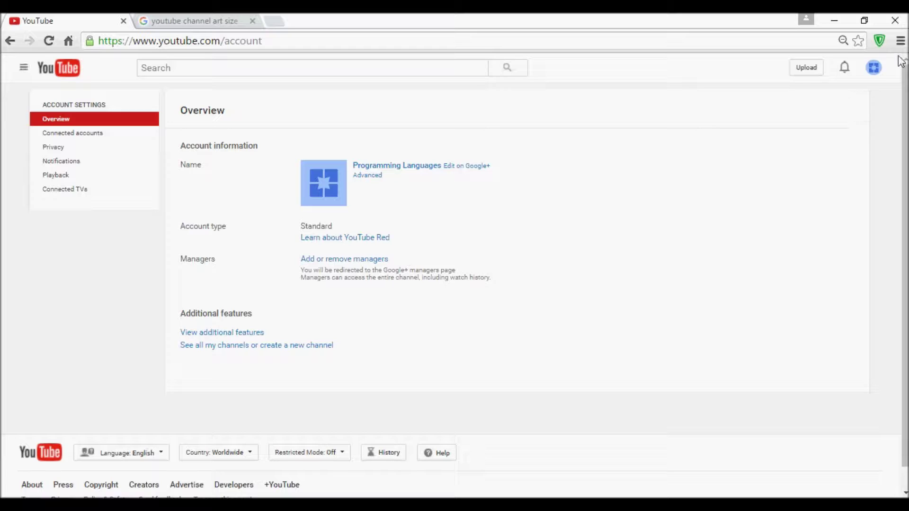
Open the Programming Languages channel page from the account overview and start editing its channel icon on Google+.
click(873, 75)
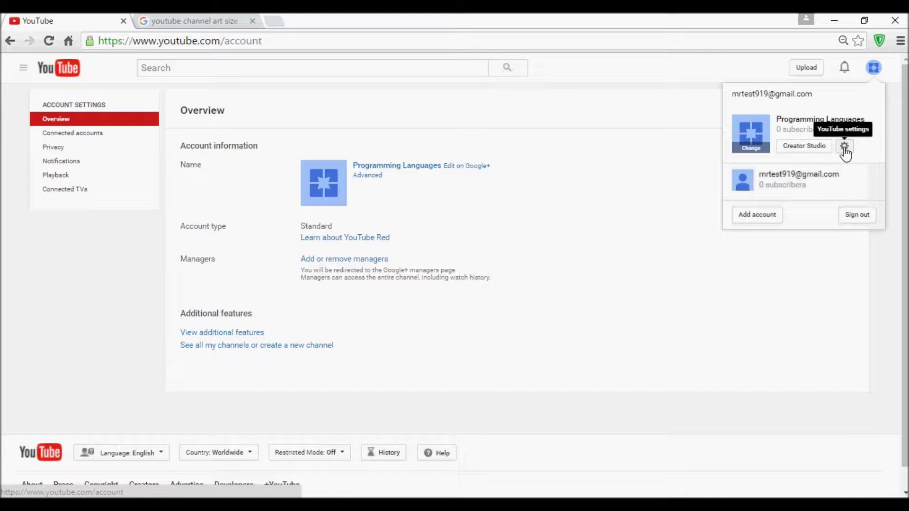
click(624, 173)
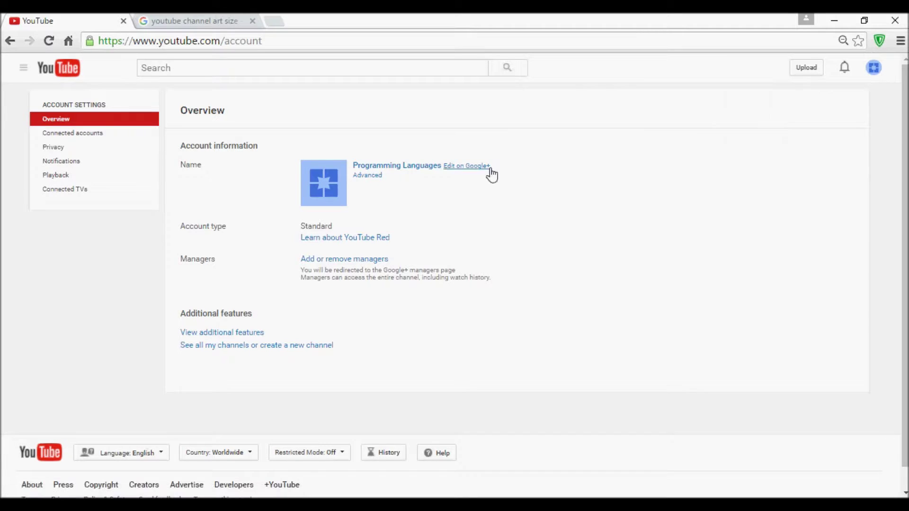
click(317, 191)
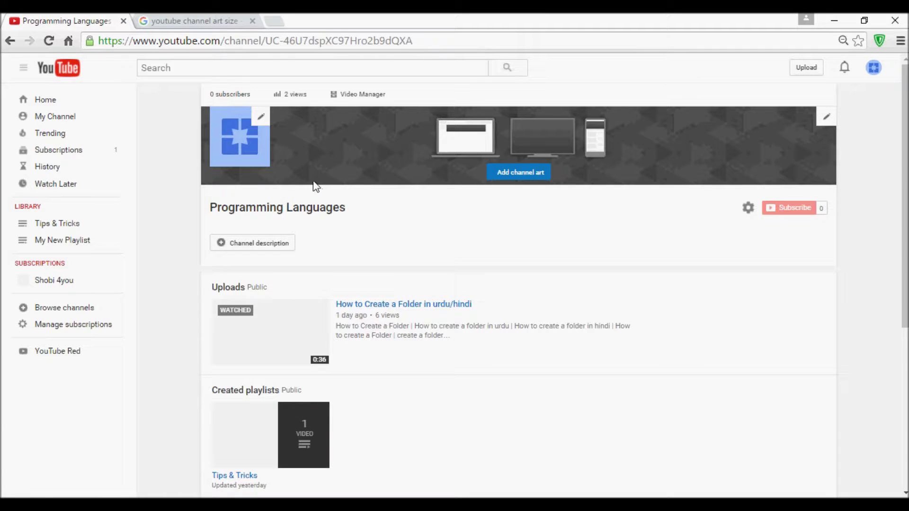
click(261, 119)
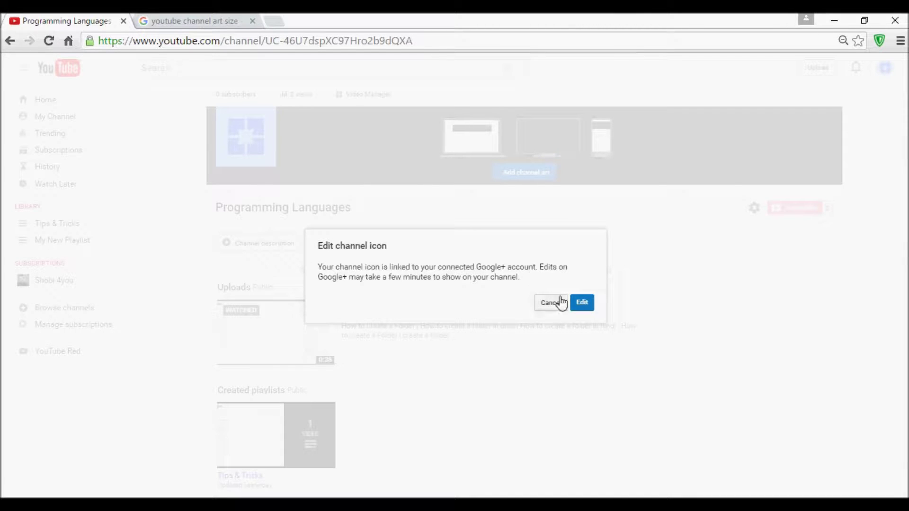
click(583, 304)
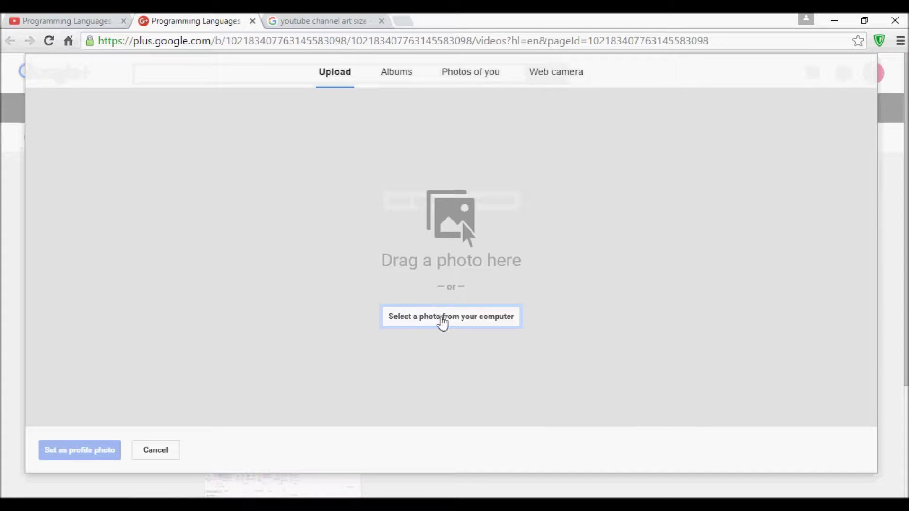
Upload the ProgrammingLanguage1 image from the Desktop folder as the new profile photo.
click(444, 325)
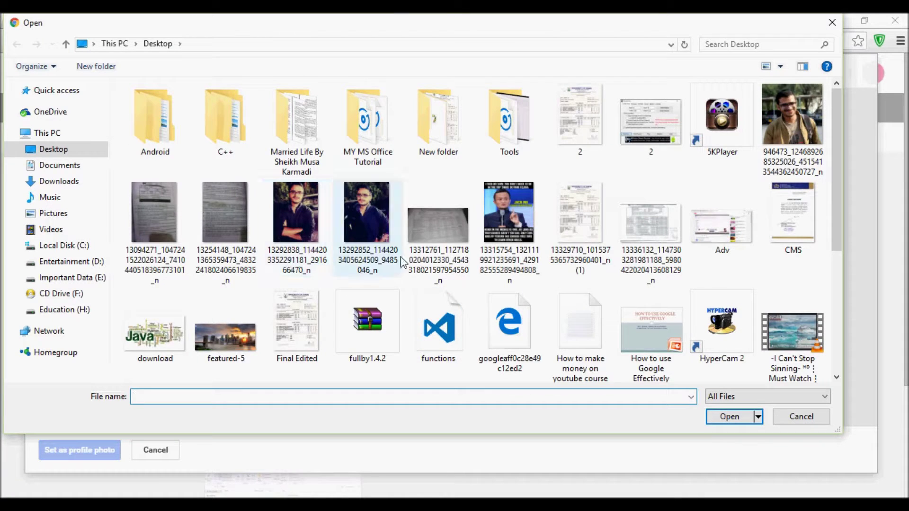
click(638, 209)
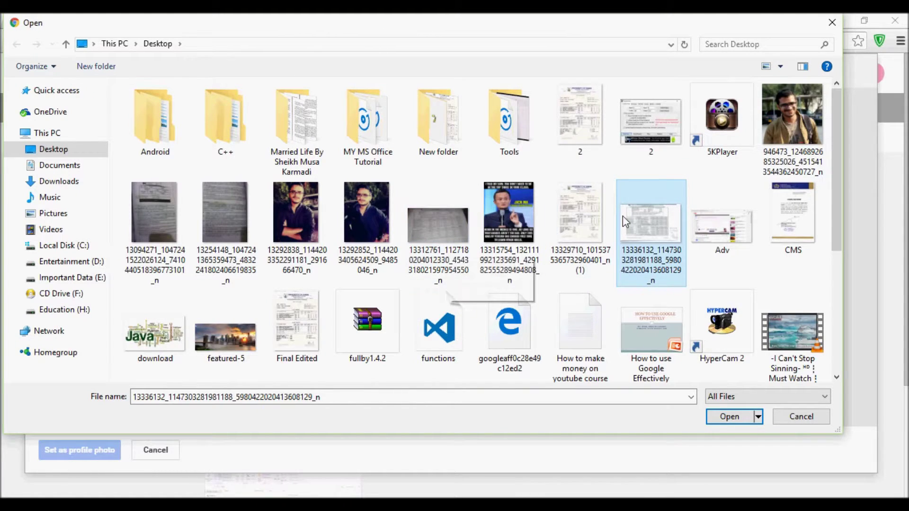
drag(833, 194, 779, 288)
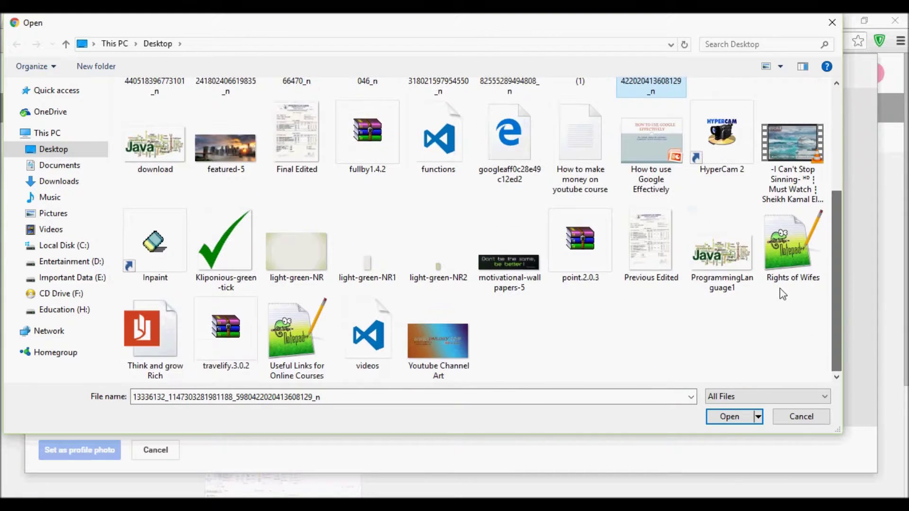
click(723, 263)
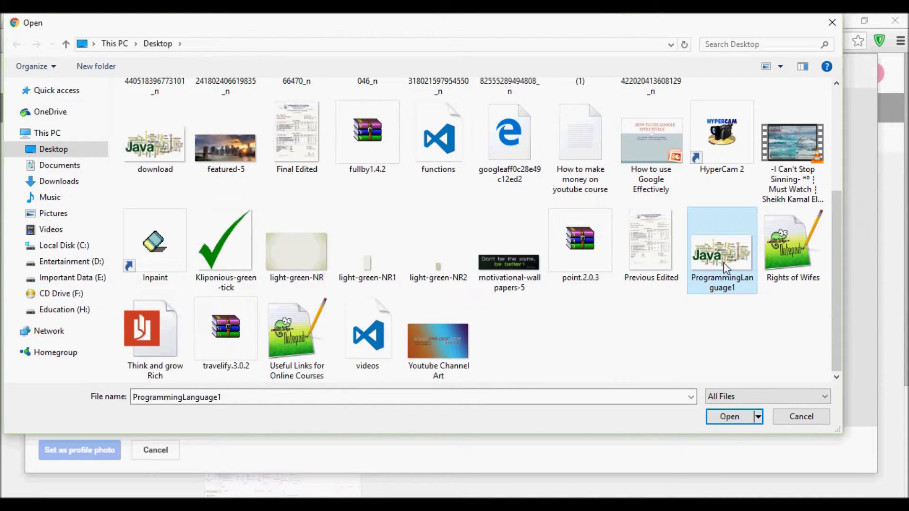
double_click(723, 262)
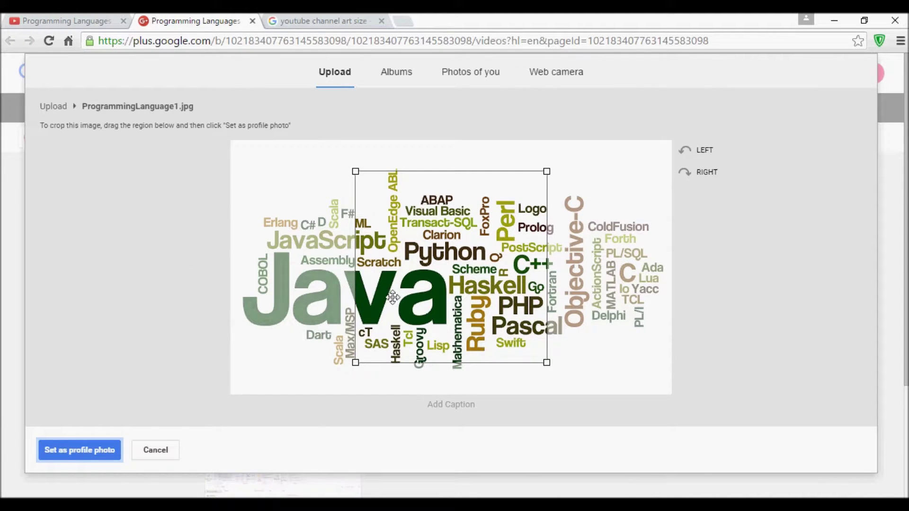
Enlarge the crop square to the image's full height, align it with the image's left edge around "Java", and set it as profile photo.
drag(351, 365, 208, 362)
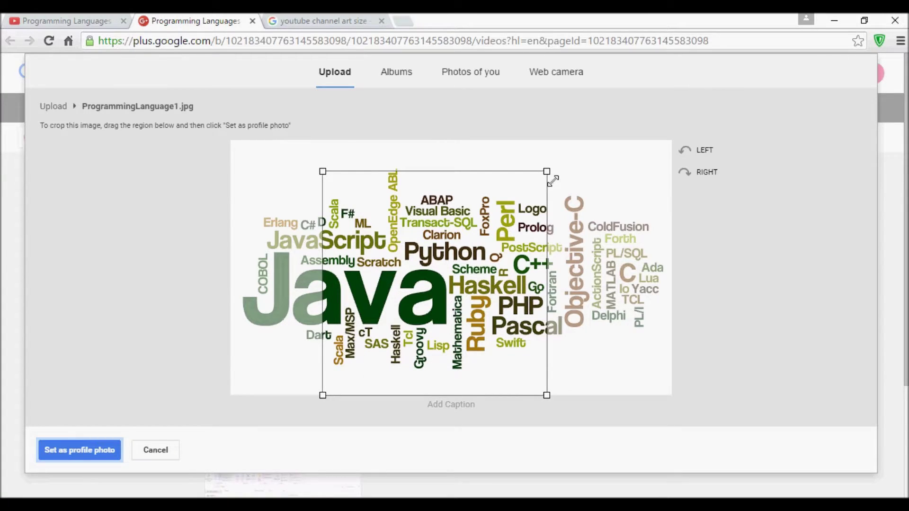
drag(547, 172, 571, 125)
drag(492, 175, 398, 182)
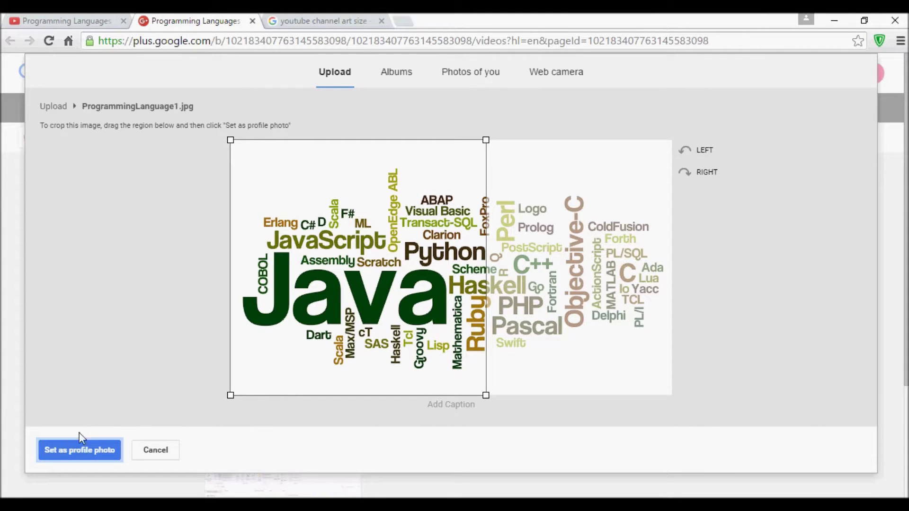
click(77, 451)
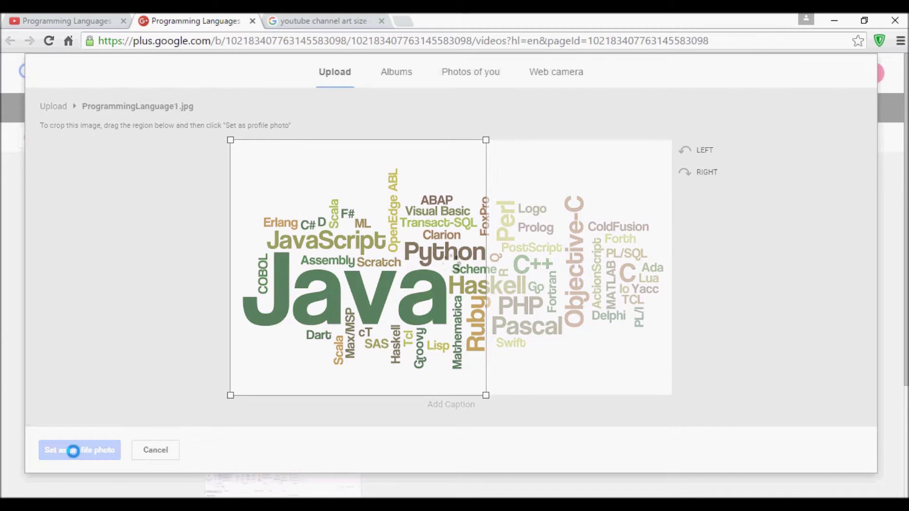
Check the recommended YouTube channel art dimensions in the Google search results.
click(324, 20)
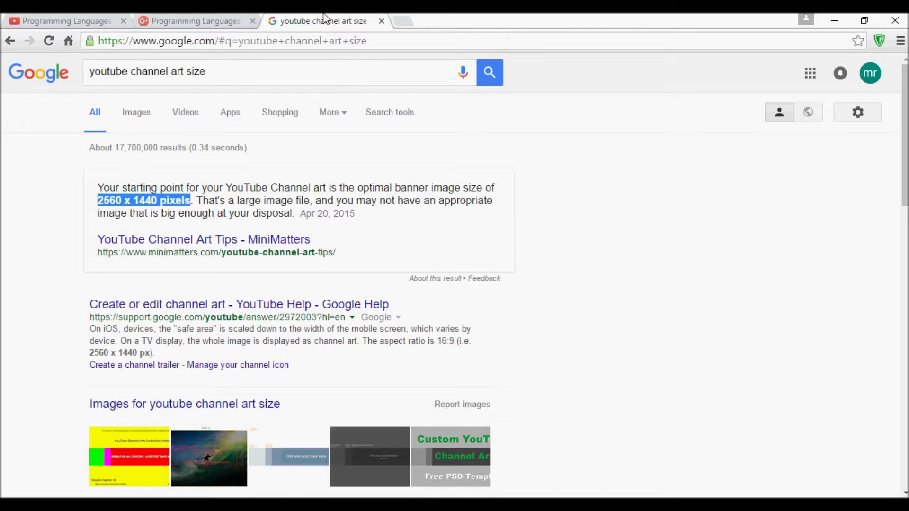
click(111, 208)
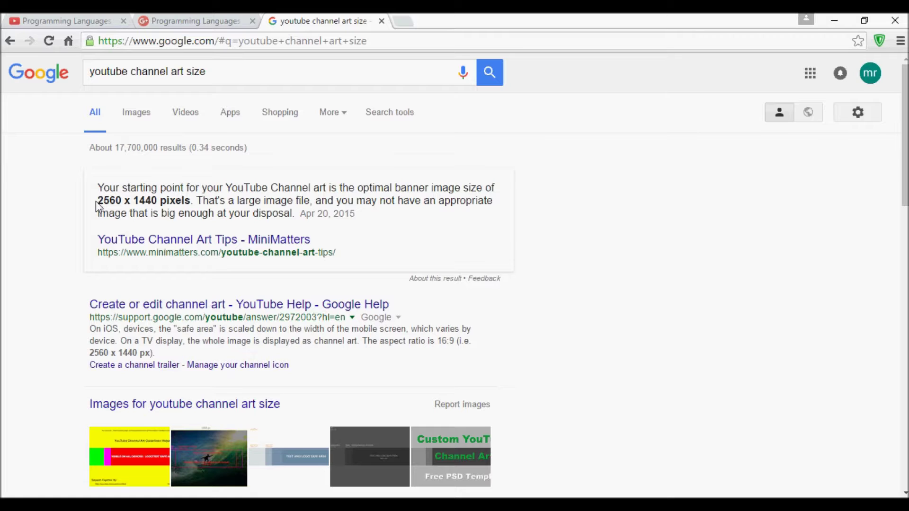
drag(97, 204, 154, 200)
click(137, 200)
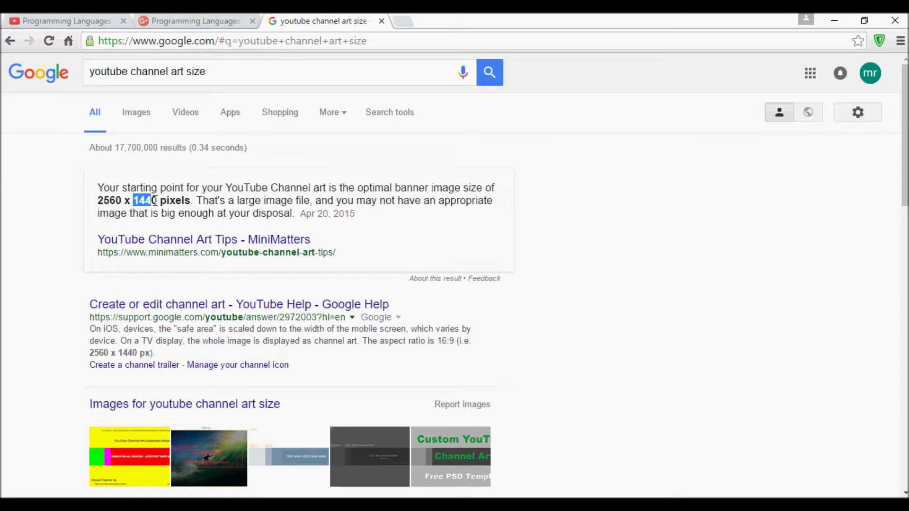
Return to the Google+ page, skip sharing a post about the new photo, and start changing the cover.
click(203, 19)
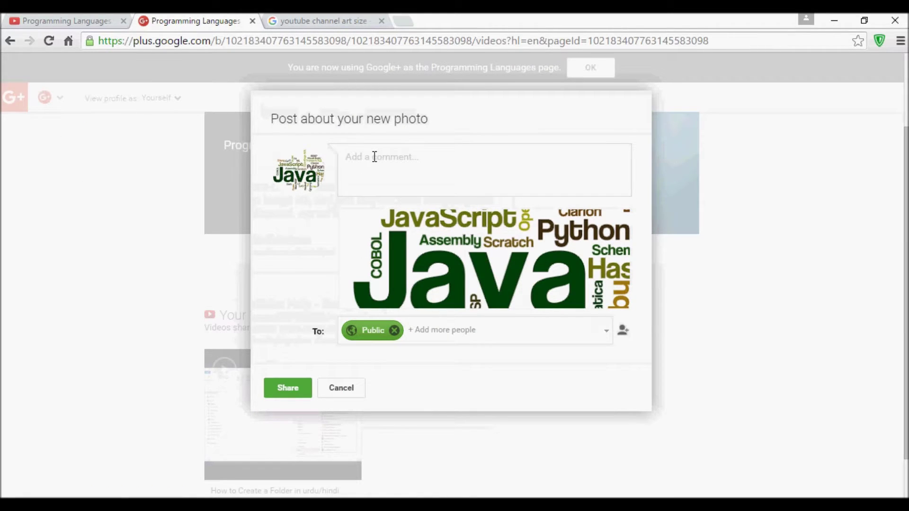
click(345, 392)
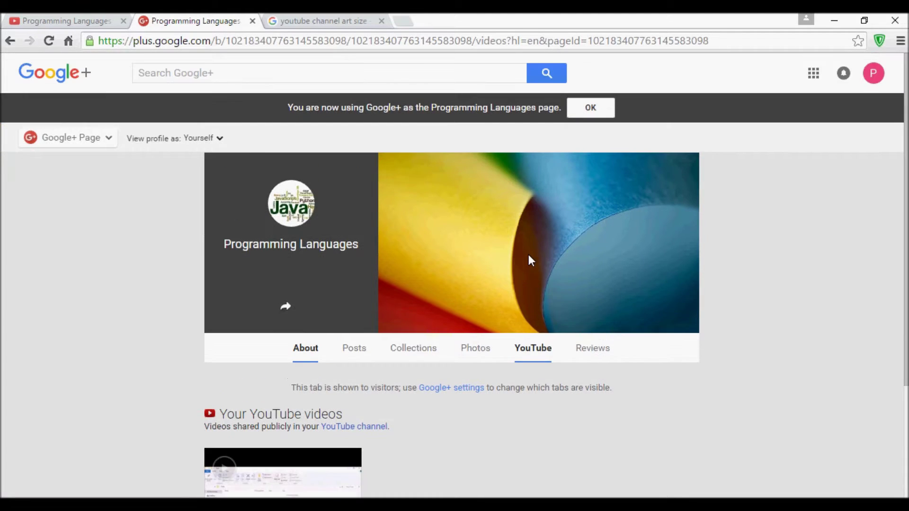
mouse_move(531, 313)
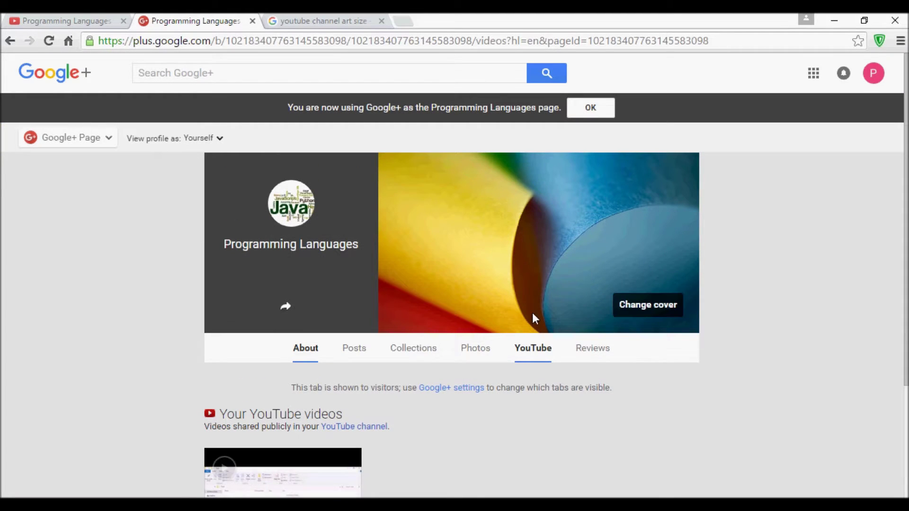
click(639, 311)
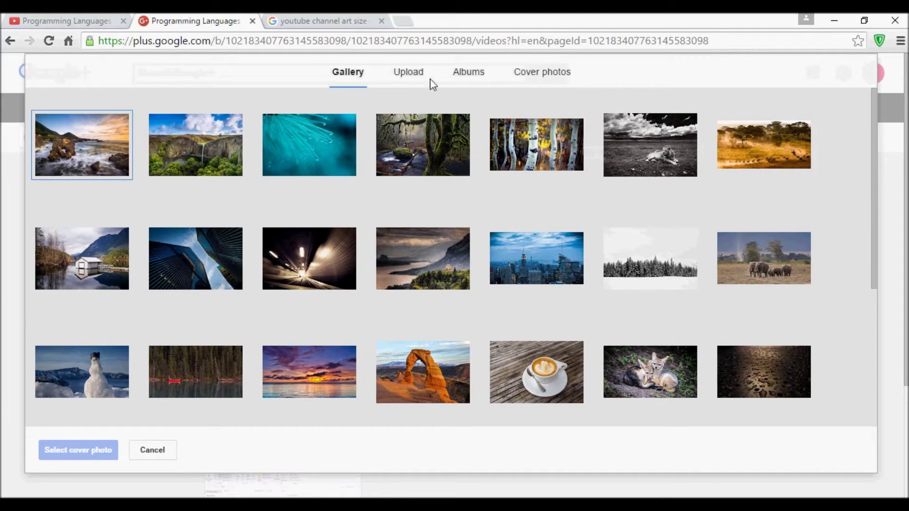
Upload the Youtube Channel Art image from the Desktop folder for the cover photo.
click(414, 76)
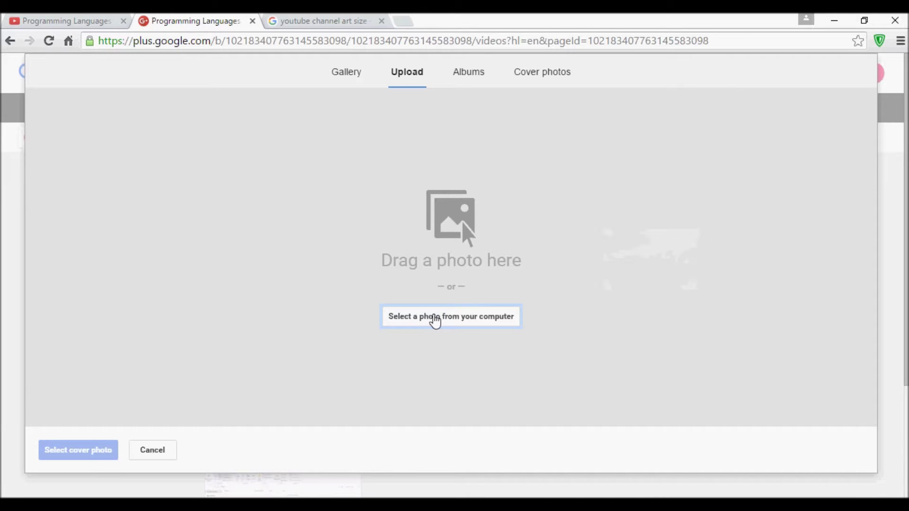
click(454, 320)
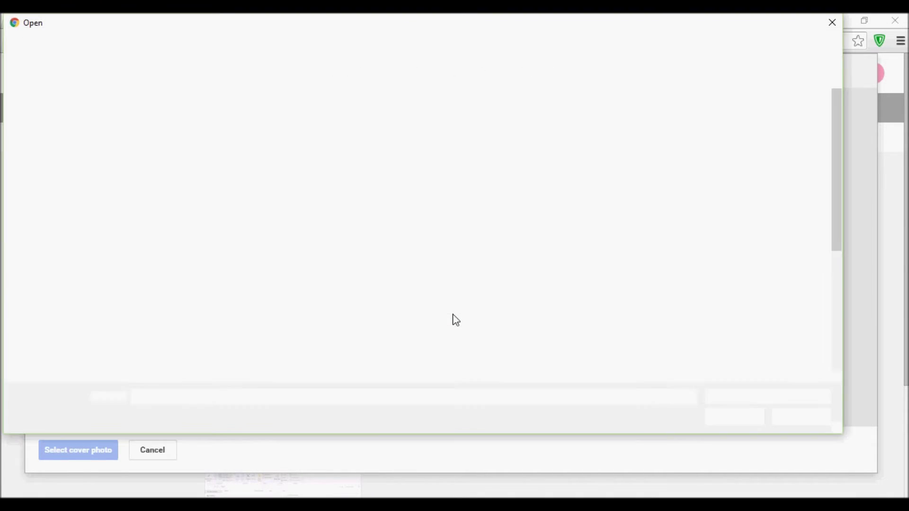
click(579, 327)
scroll(555, 325, down, 3)
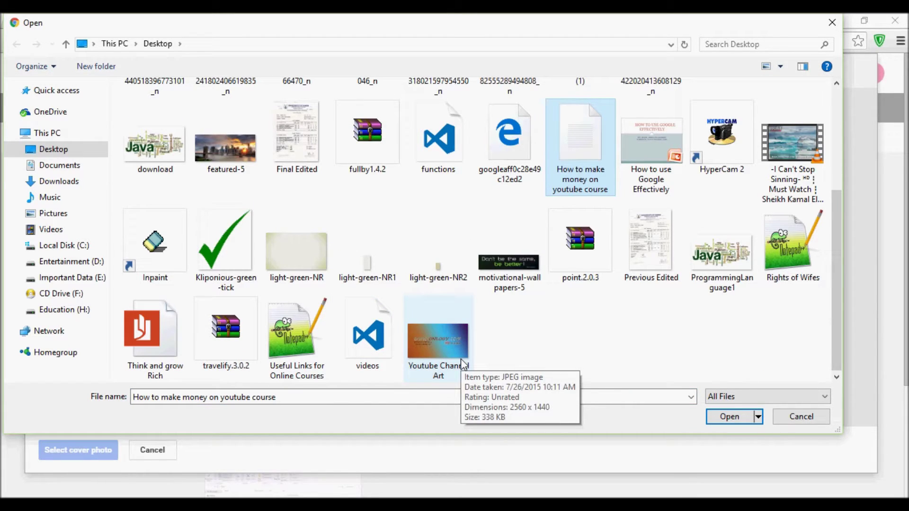
double_click(463, 365)
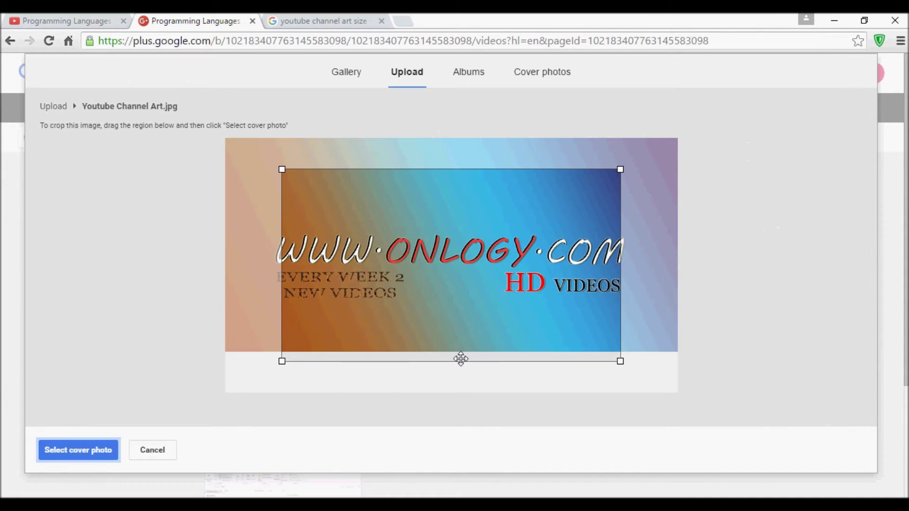
drag(282, 361, 235, 354)
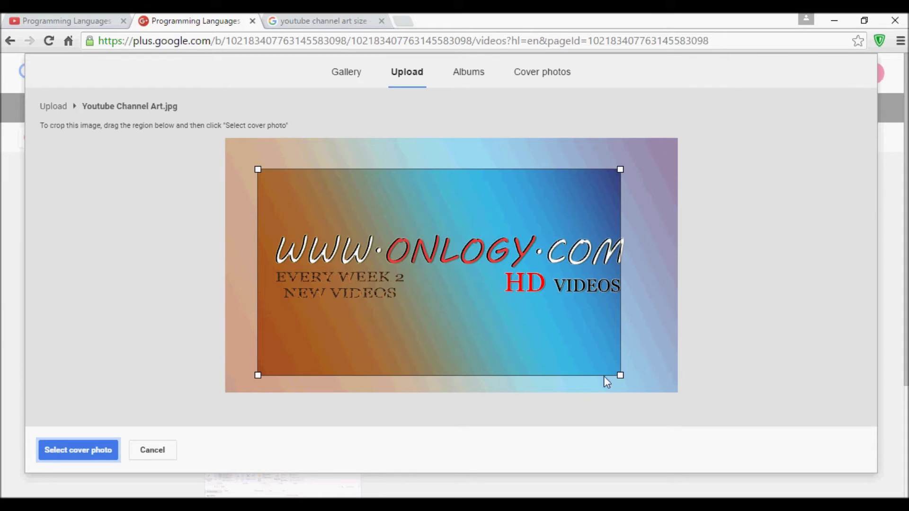
drag(619, 376, 734, 357)
drag(601, 323, 608, 316)
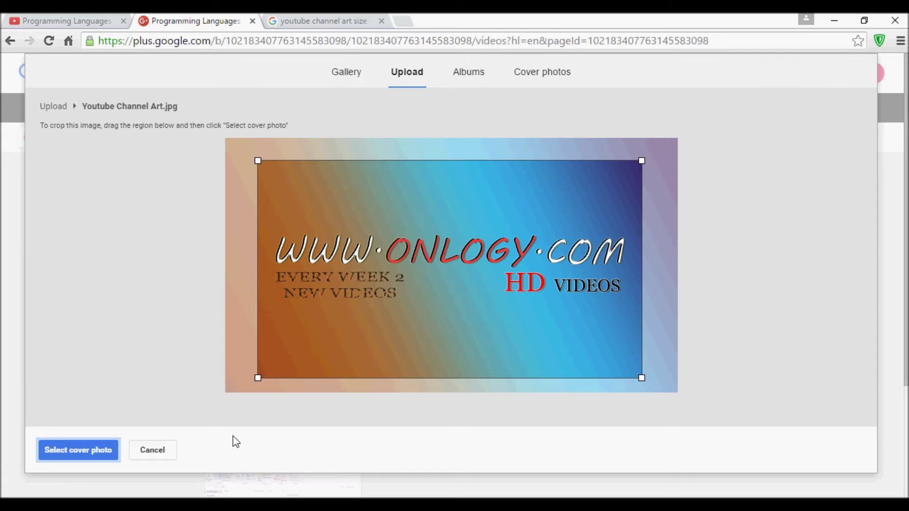
click(106, 450)
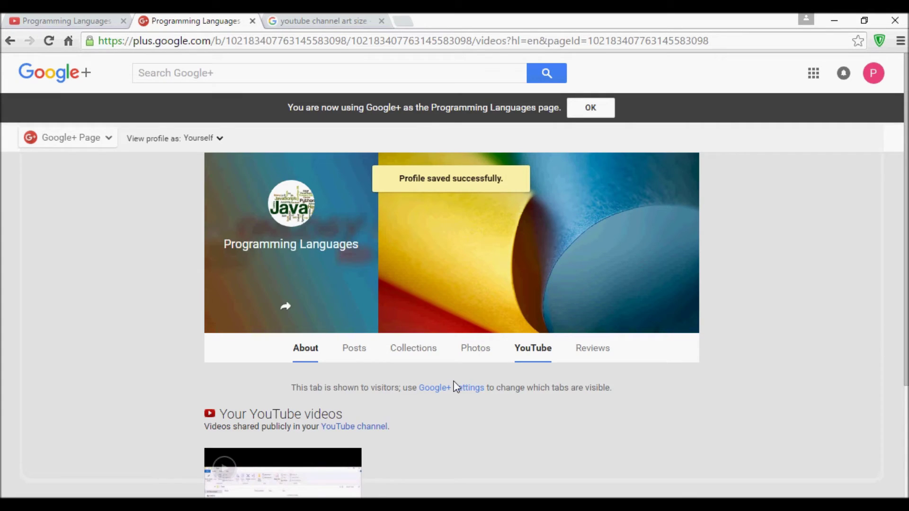
Close the Google+ page and return to the YouTube channel page.
click(73, 21)
click(186, 21)
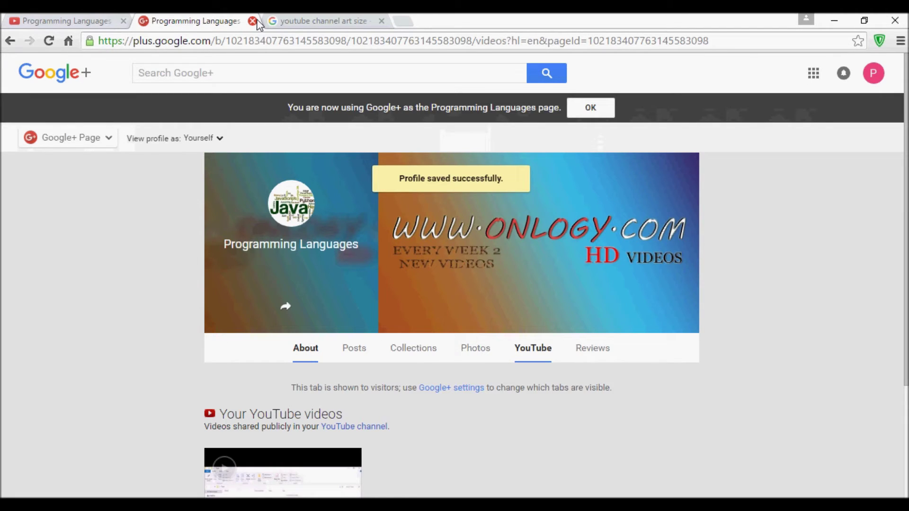
click(252, 21)
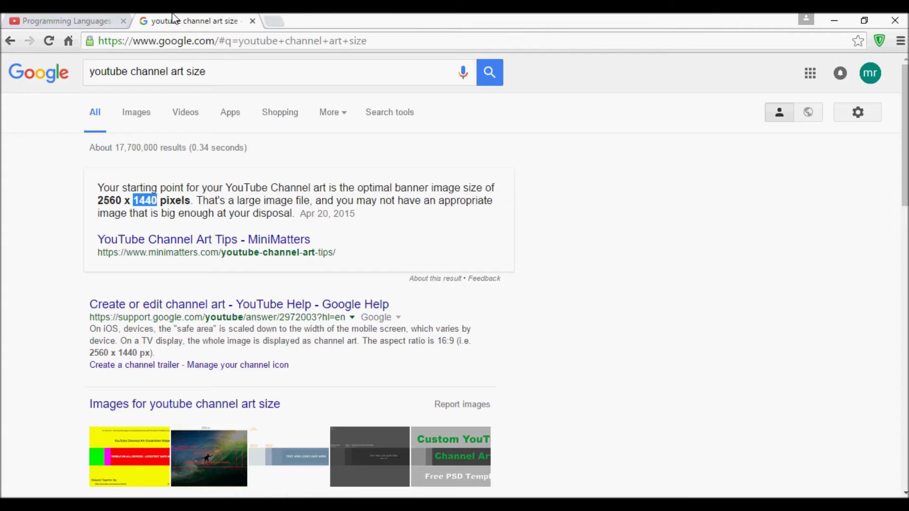
click(102, 20)
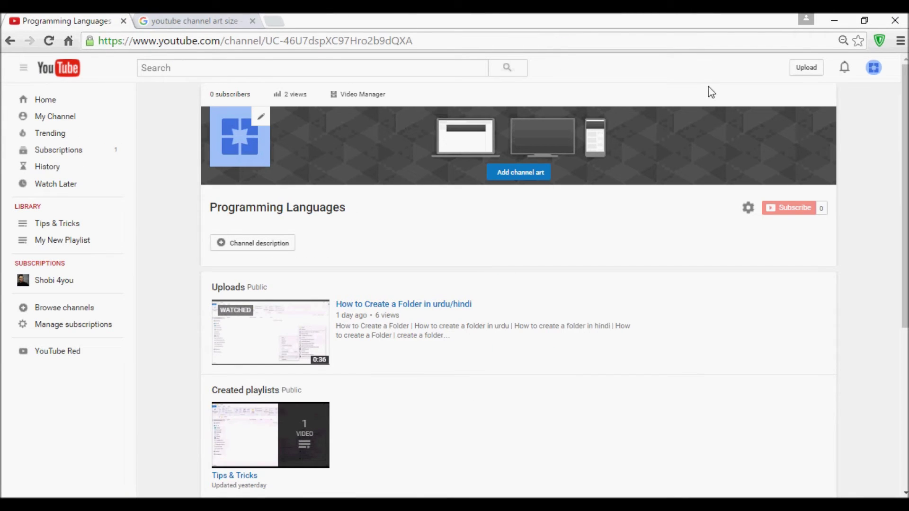
Open Creator Studio and go from its dashboard to the Programming Languages channel through the channel icon.
click(875, 69)
click(790, 155)
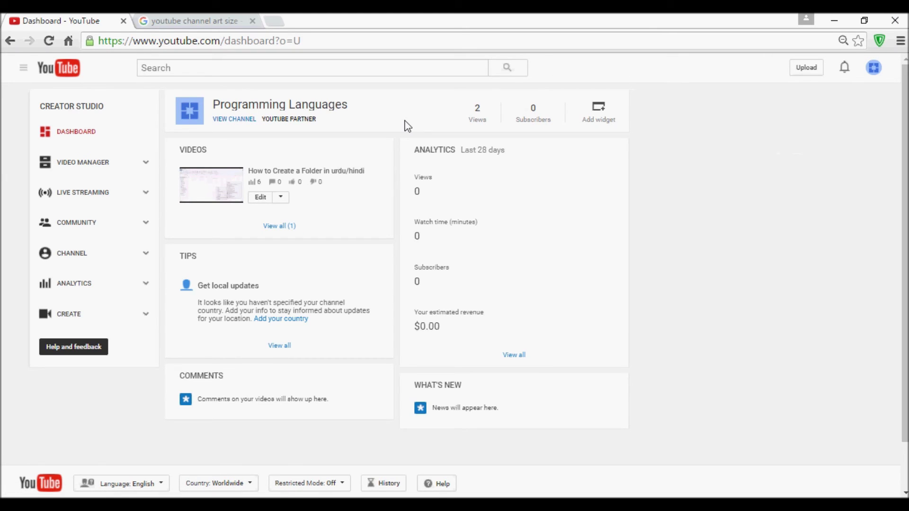
click(186, 121)
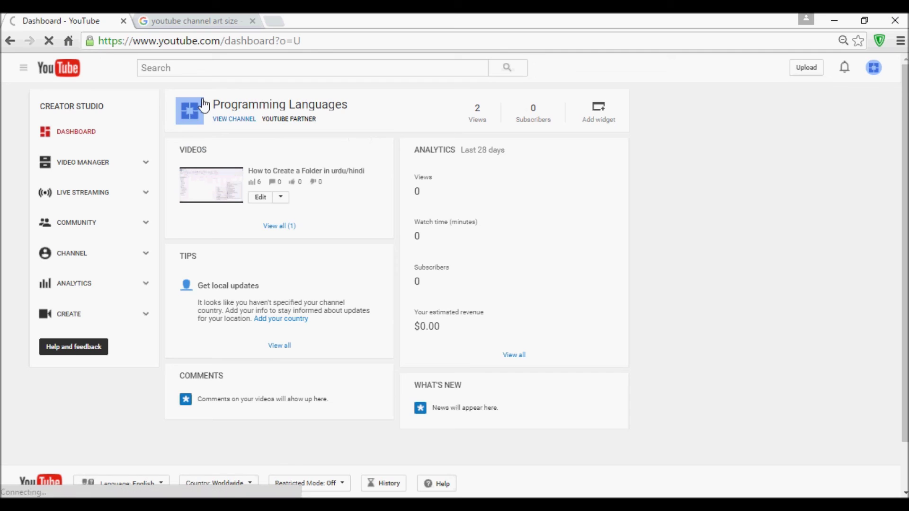